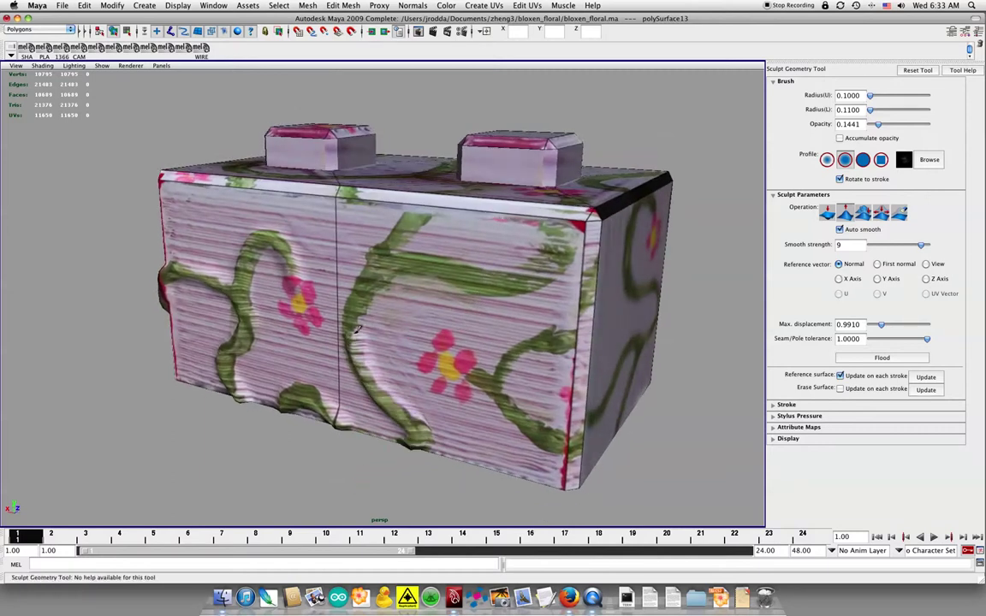
Step: Pull-sculpt the vines across the upper front face, front corner and down toward the flower into raised relief
{"action": "mouse_move", "coordinate": [379, 267]}
{"action": "left_mouse_down"}
{"action": "mouse_move", "coordinate": [554, 254]}
{"action": "mouse_move", "coordinate": [560, 234]}
{"action": "mouse_move", "coordinate": [390, 404]}
{"action": "left_mouse_up"}
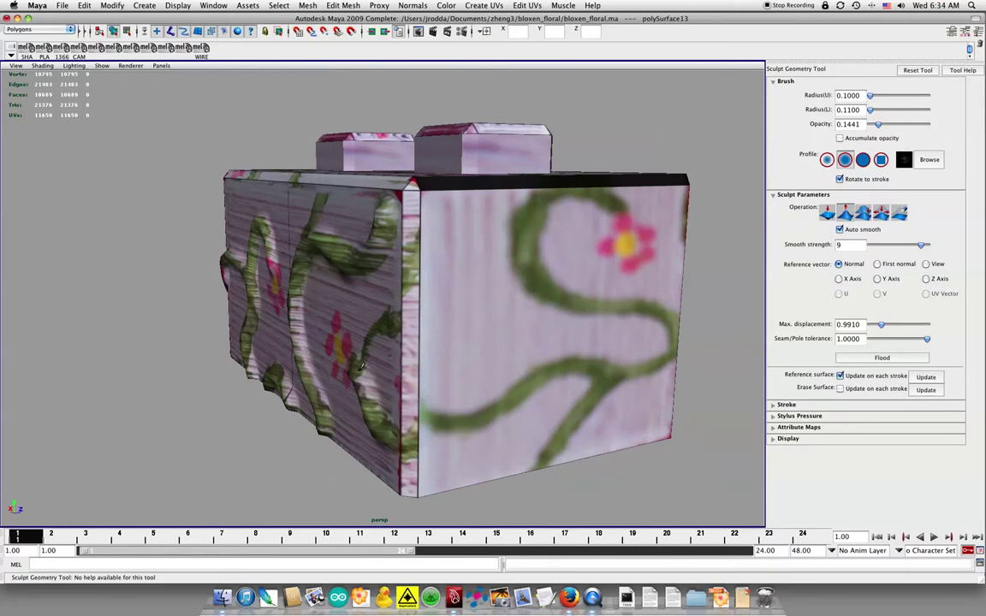
{"action": "left_click_drag", "start_coordinate": [389, 326], "coordinate": [456, 235]}
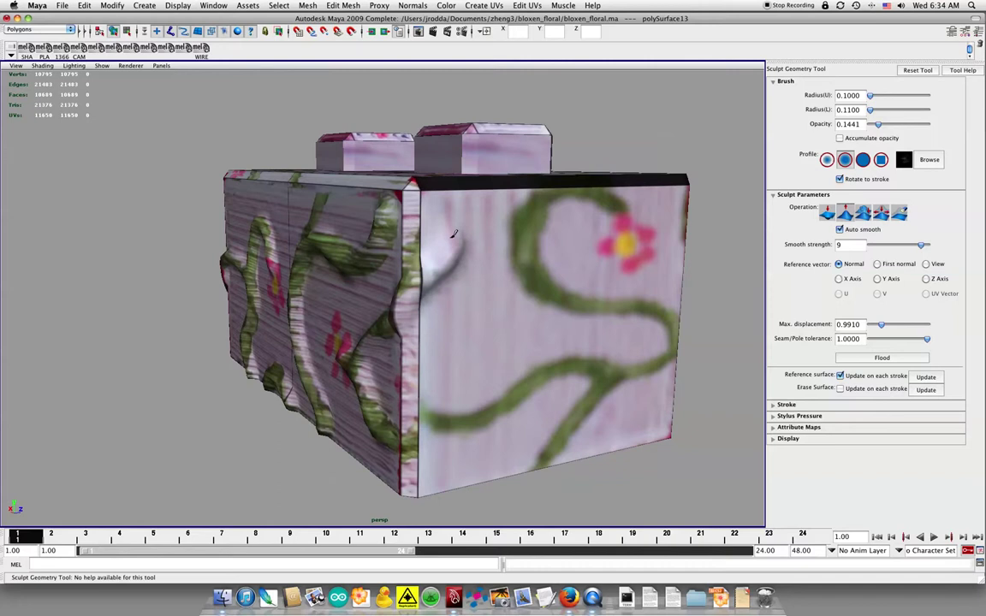
{"action": "left_click_drag", "start_coordinate": [618, 262], "coordinate": [594, 282], "text": "alt"}
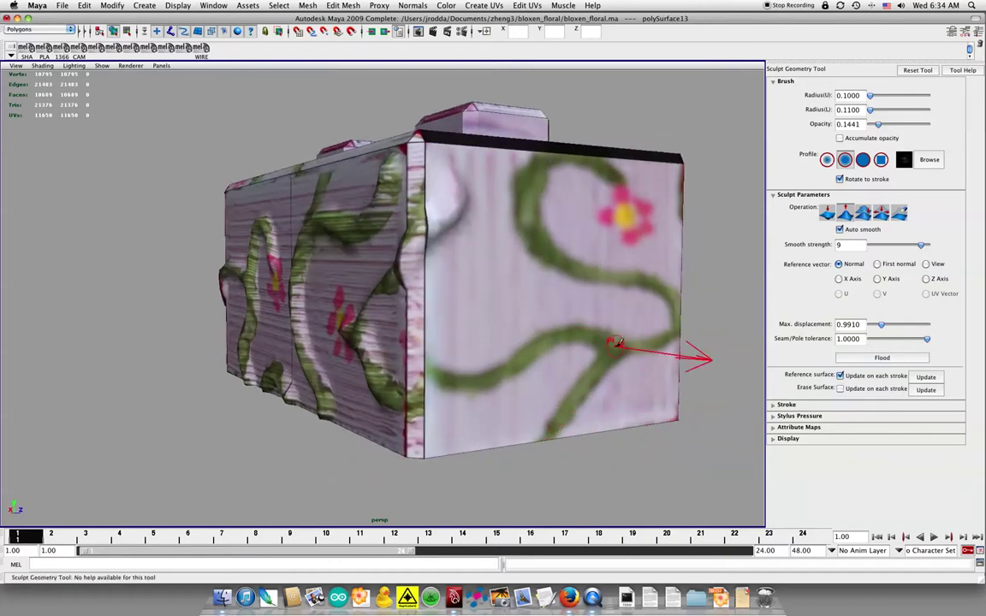
{"action": "left_click_drag", "start_coordinate": [600, 364], "coordinate": [553, 426]}
{"action": "mouse_move", "coordinate": [608, 342]}
{"action": "left_mouse_down"}
{"action": "mouse_move", "coordinate": [518, 304]}
{"action": "mouse_move", "coordinate": [424, 342]}
{"action": "mouse_move", "coordinate": [424, 379]}
{"action": "mouse_move", "coordinate": [403, 391]}
{"action": "mouse_move", "coordinate": [436, 369]}
{"action": "mouse_move", "coordinate": [238, 344]}
{"action": "mouse_move", "coordinate": [253, 330]}
{"action": "mouse_move", "coordinate": [303, 318]}
{"action": "mouse_move", "coordinate": [174, 199]}
{"action": "left_mouse_up"}
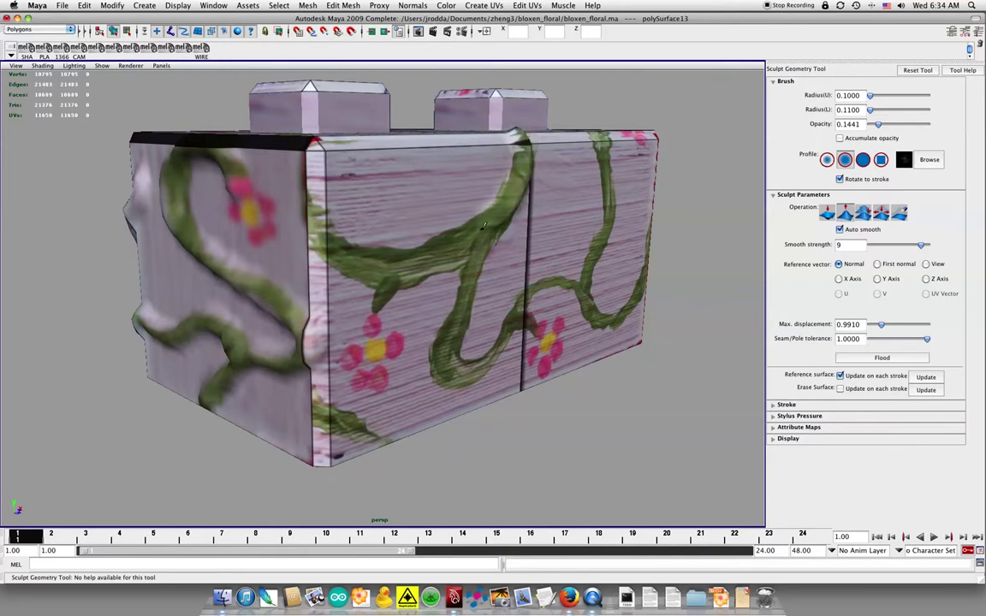
{"action": "left_click_drag", "start_coordinate": [387, 293], "coordinate": [383, 315]}
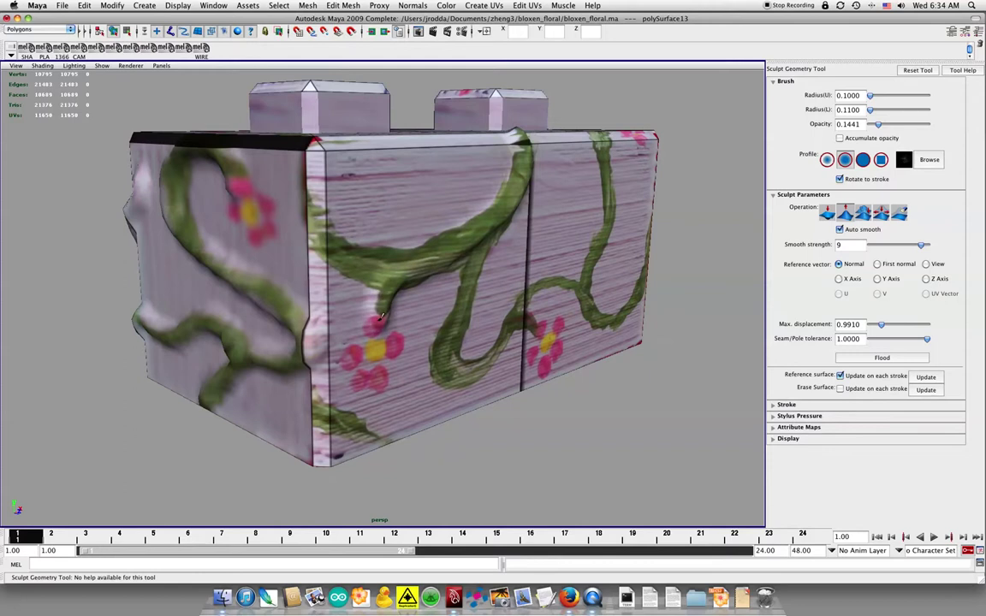
Step: Raise the vines along the long face's upper edge and centre, and the left face's lower and right-hand vines, into ridges
{"action": "mouse_move", "coordinate": [321, 235]}
{"action": "left_mouse_down"}
{"action": "mouse_move", "coordinate": [325, 141]}
{"action": "mouse_move", "coordinate": [401, 213]}
{"action": "left_mouse_up"}
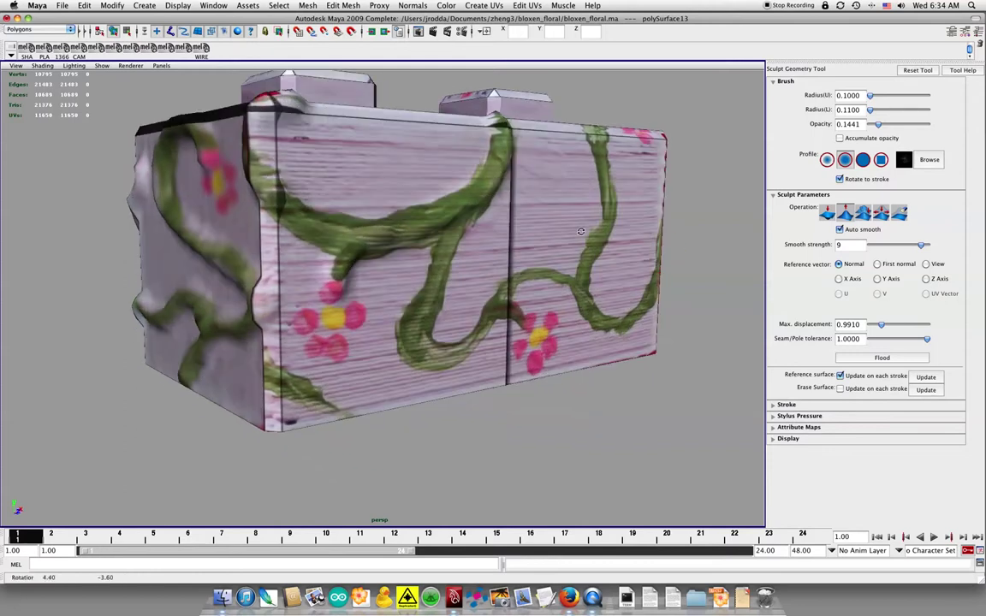
{"action": "mouse_move", "coordinate": [436, 172]}
{"action": "left_mouse_down"}
{"action": "mouse_move", "coordinate": [381, 192]}
{"action": "mouse_move", "coordinate": [343, 238]}
{"action": "mouse_move", "coordinate": [370, 300]}
{"action": "mouse_move", "coordinate": [445, 304]}
{"action": "mouse_move", "coordinate": [490, 272]}
{"action": "left_mouse_up"}
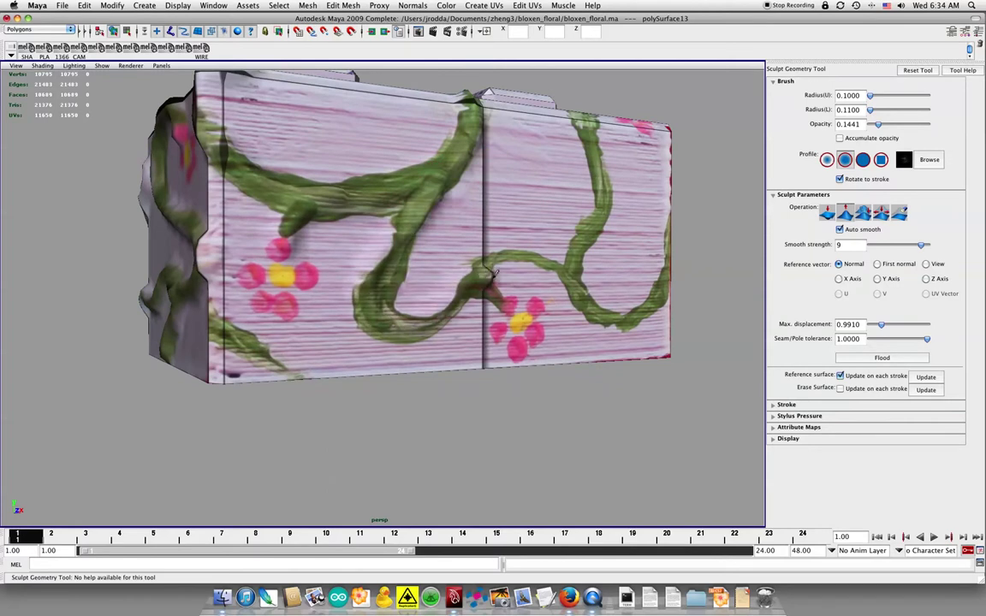
{"action": "left_click_drag", "start_coordinate": [246, 292], "coordinate": [285, 300], "text": "alt"}
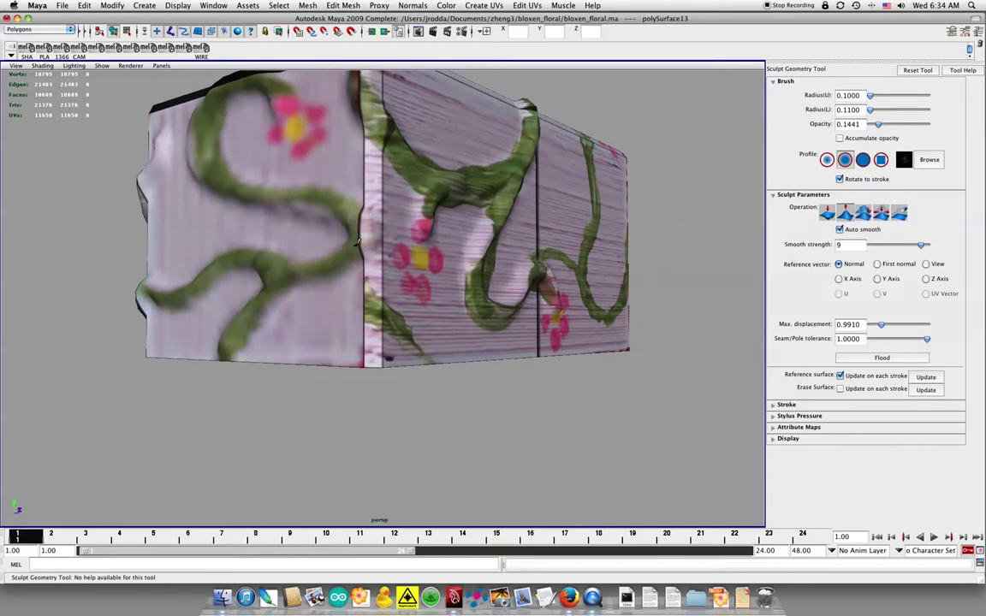
{"action": "mouse_move", "coordinate": [310, 250]}
{"action": "left_mouse_down"}
{"action": "mouse_move", "coordinate": [373, 308]}
{"action": "mouse_move", "coordinate": [495, 334]}
{"action": "mouse_move", "coordinate": [466, 266]}
{"action": "mouse_move", "coordinate": [548, 308]}
{"action": "mouse_move", "coordinate": [658, 318]}
{"action": "left_mouse_up"}
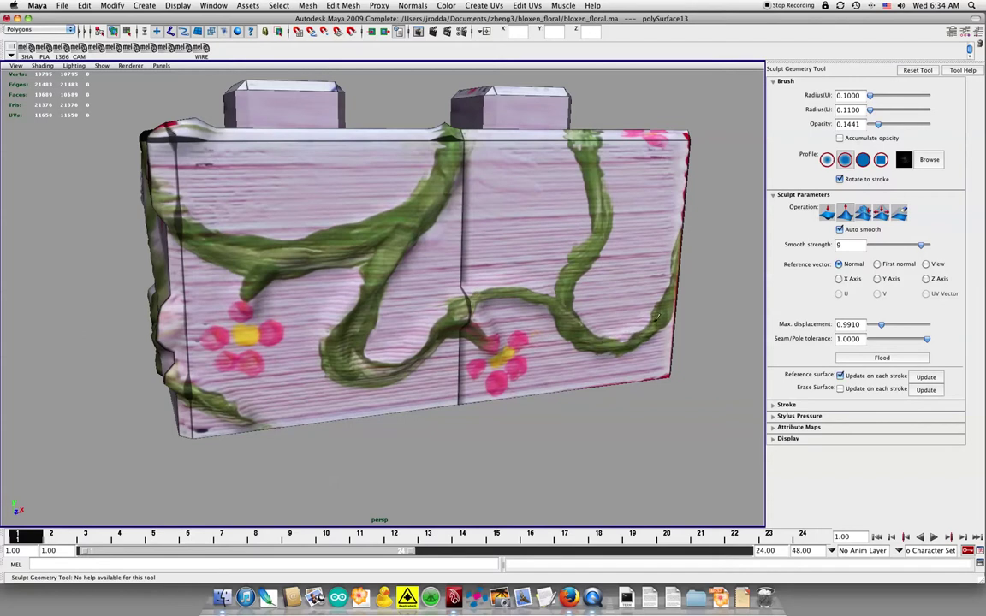
{"action": "left_click_drag", "start_coordinate": [668, 261], "coordinate": [628, 224]}
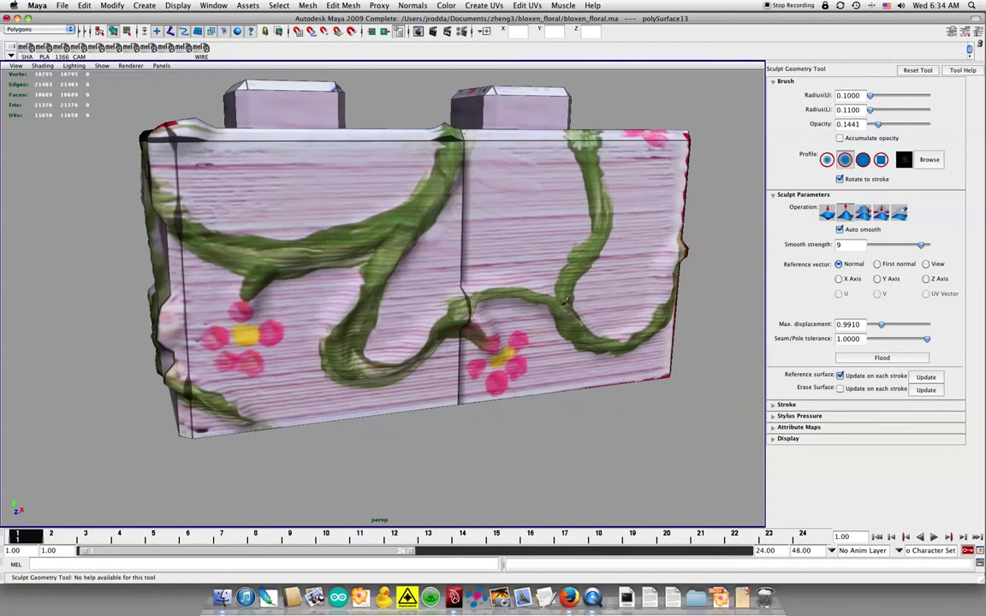
{"action": "left_click_drag", "start_coordinate": [593, 255], "coordinate": [604, 212]}
{"action": "mouse_move", "coordinate": [584, 141]}
{"action": "left_mouse_down", "text": "alt"}
{"action": "mouse_move", "coordinate": [575, 227]}
{"action": "mouse_move", "coordinate": [638, 218]}
{"action": "left_mouse_up", "text": "alt"}
{"action": "left_click_drag", "start_coordinate": [552, 206], "coordinate": [585, 177], "text": "alt"}
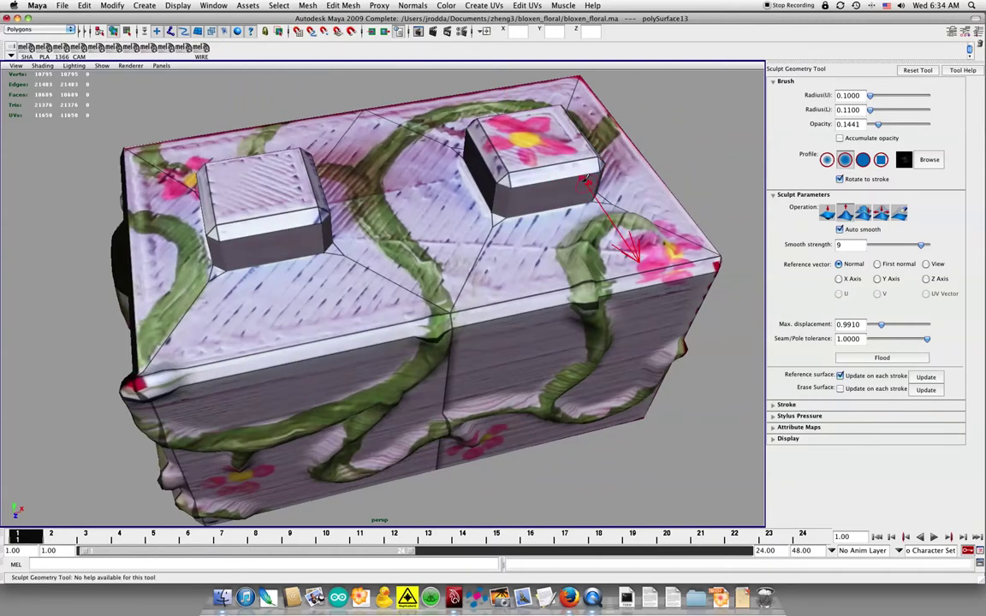
Step: Pull the top-face vines beside the flowered block up into relief
{"action": "mouse_move", "coordinate": [503, 152]}
{"action": "left_mouse_down", "text": "alt"}
{"action": "mouse_move", "coordinate": [432, 225]}
{"action": "mouse_move", "coordinate": [347, 248]}
{"action": "left_mouse_up", "text": "alt"}
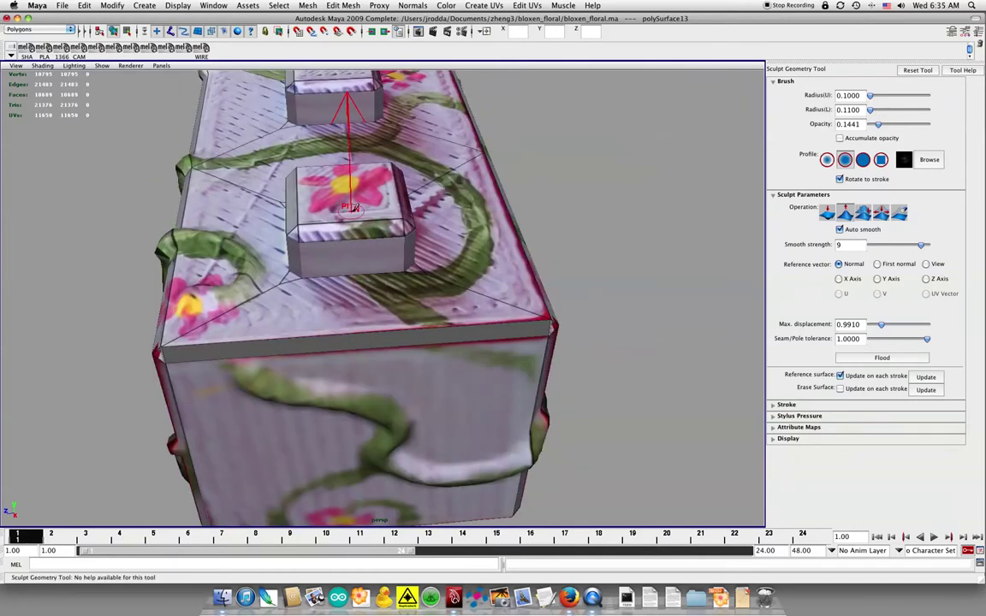
{"action": "mouse_move", "coordinate": [334, 197]}
{"action": "left_mouse_down"}
{"action": "mouse_move", "coordinate": [417, 310]}
{"action": "mouse_move", "coordinate": [557, 417]}
{"action": "mouse_move", "coordinate": [321, 274]}
{"action": "left_mouse_up"}
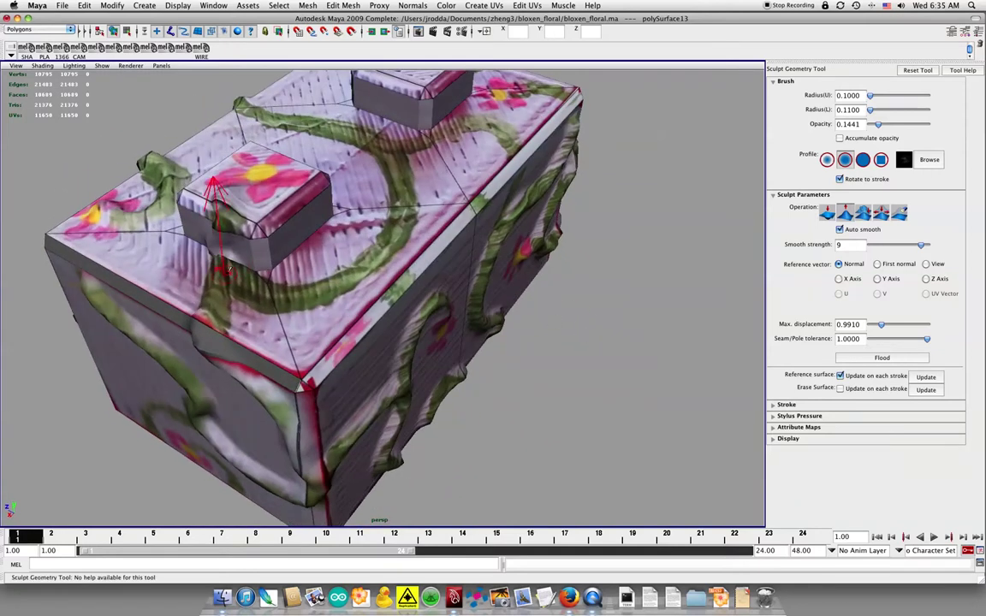
{"action": "left_click_drag", "start_coordinate": [292, 292], "coordinate": [394, 241]}
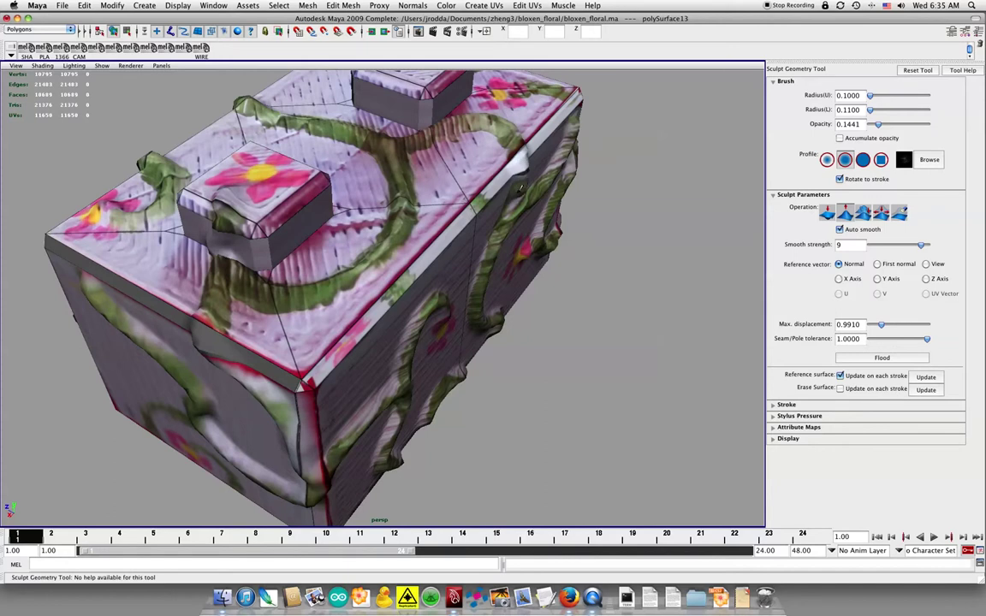
Step: Orbit around to inspect the right side and front corner from a high three-quarter view
{"action": "mouse_move", "coordinate": [537, 248]}
{"action": "left_mouse_down", "text": "alt"}
{"action": "mouse_move", "coordinate": [411, 220]}
{"action": "mouse_move", "coordinate": [326, 304]}
{"action": "left_mouse_up", "text": "alt"}
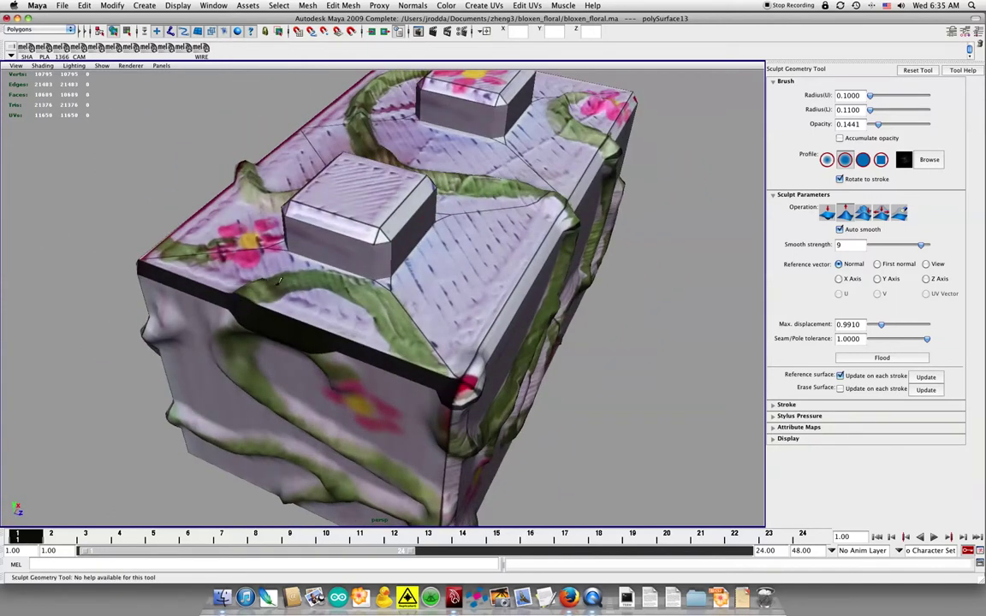
{"action": "mouse_move", "coordinate": [467, 257]}
{"action": "left_mouse_down", "text": "alt"}
{"action": "mouse_move", "coordinate": [631, 248]}
{"action": "mouse_move", "coordinate": [451, 223]}
{"action": "mouse_move", "coordinate": [285, 270]}
{"action": "mouse_move", "coordinate": [312, 242]}
{"action": "left_mouse_up", "text": "alt"}
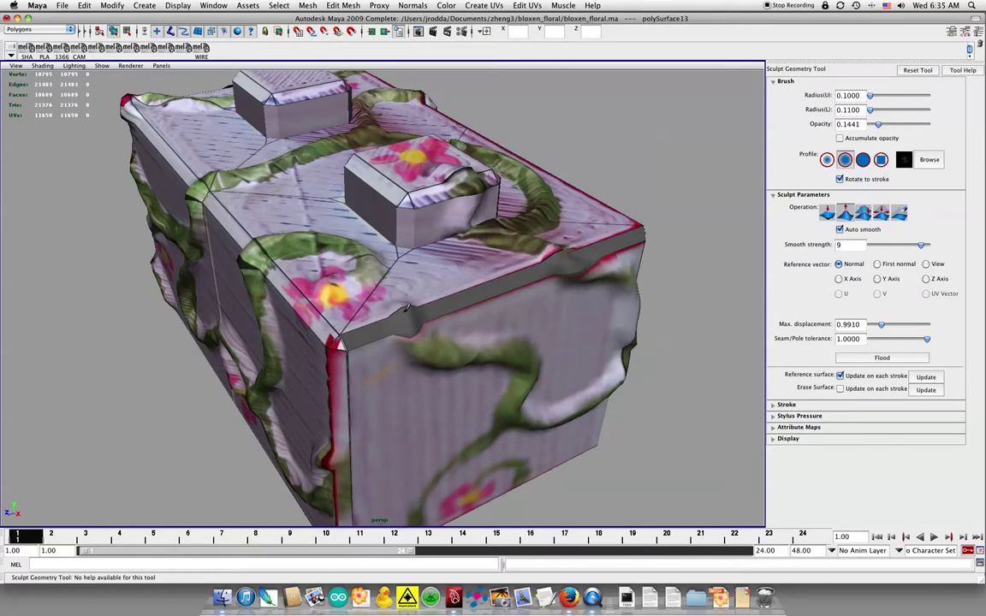
{"action": "mouse_move", "coordinate": [650, 224]}
{"action": "left_mouse_down", "text": "alt"}
{"action": "mouse_move", "coordinate": [587, 259]}
{"action": "mouse_move", "coordinate": [551, 257]}
{"action": "mouse_move", "coordinate": [537, 226]}
{"action": "mouse_move", "coordinate": [591, 238]}
{"action": "left_mouse_up", "text": "alt"}
{"action": "mouse_move", "coordinate": [267, 146]}
{"action": "left_mouse_down", "text": "alt"}
{"action": "mouse_move", "coordinate": [456, 169]}
{"action": "mouse_move", "coordinate": [531, 287]}
{"action": "left_mouse_up", "text": "alt"}
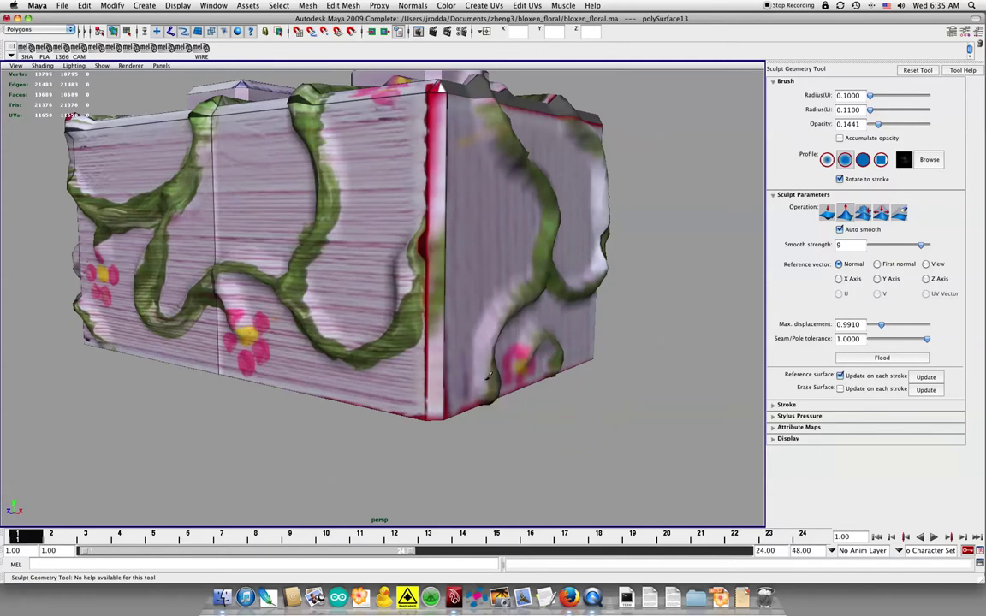
{"action": "mouse_move", "coordinate": [478, 315]}
{"action": "left_mouse_down", "text": "alt"}
{"action": "mouse_move", "coordinate": [561, 324]}
{"action": "mouse_move", "coordinate": [380, 417]}
{"action": "left_mouse_up", "text": "alt"}
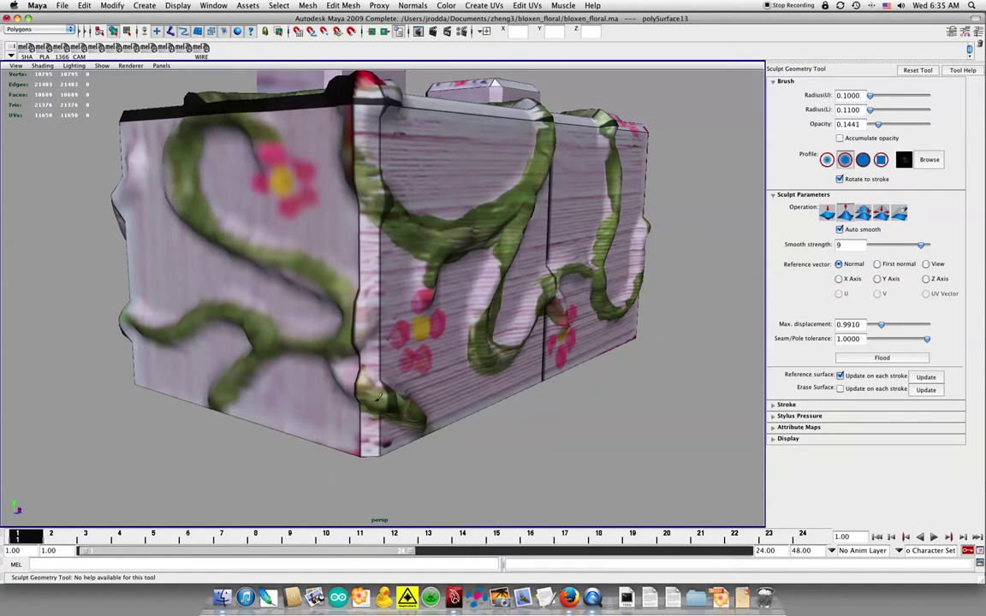
{"action": "mouse_move", "coordinate": [349, 370]}
{"action": "left_mouse_down", "text": "alt"}
{"action": "mouse_move", "coordinate": [496, 317]}
{"action": "mouse_move", "coordinate": [392, 300]}
{"action": "left_mouse_up", "text": "alt"}
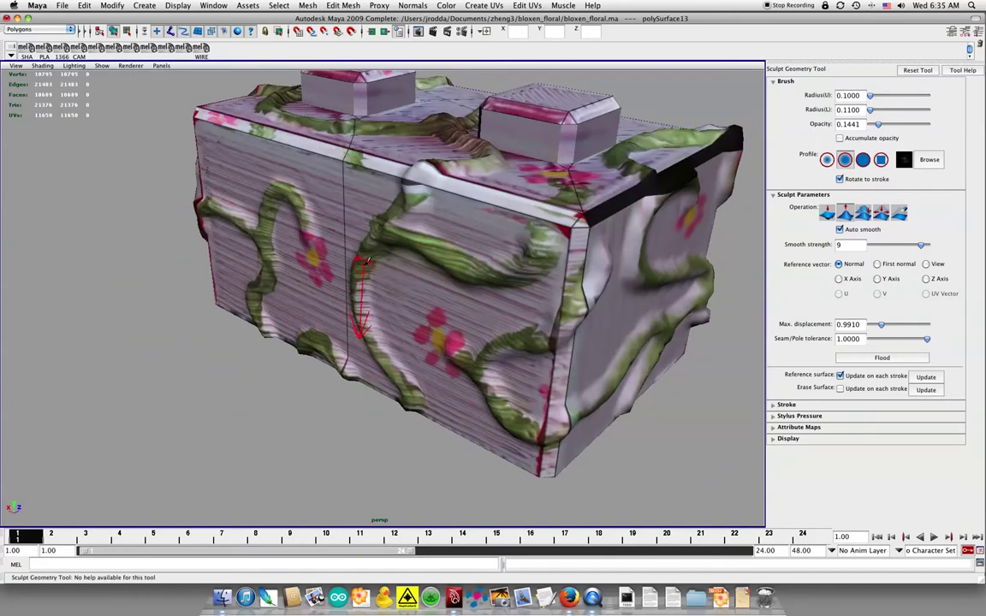
{"action": "mouse_move", "coordinate": [454, 297]}
{"action": "left_mouse_down", "text": "alt"}
{"action": "mouse_move", "coordinate": [682, 285]}
{"action": "mouse_move", "coordinate": [446, 301]}
{"action": "mouse_move", "coordinate": [665, 280]}
{"action": "mouse_move", "coordinate": [678, 288]}
{"action": "mouse_move", "coordinate": [628, 286]}
{"action": "mouse_move", "coordinate": [598, 308]}
{"action": "left_mouse_up", "text": "alt"}
Step: Switch to untextured smooth shading with 5 and orbit around to inspect the relief
{"action": "key", "text": "5"}
{"action": "right_click_drag", "start_coordinate": [599, 309], "coordinate": [474, 275], "text": "alt"}
{"action": "mouse_move", "coordinate": [440, 286]}
{"action": "left_mouse_down", "text": "alt"}
{"action": "mouse_move", "coordinate": [582, 295]}
{"action": "mouse_move", "coordinate": [441, 287]}
{"action": "mouse_move", "coordinate": [434, 276]}
{"action": "mouse_move", "coordinate": [425, 283]}
{"action": "mouse_move", "coordinate": [388, 270]}
{"action": "mouse_move", "coordinate": [366, 291]}
{"action": "left_mouse_up", "text": "alt"}
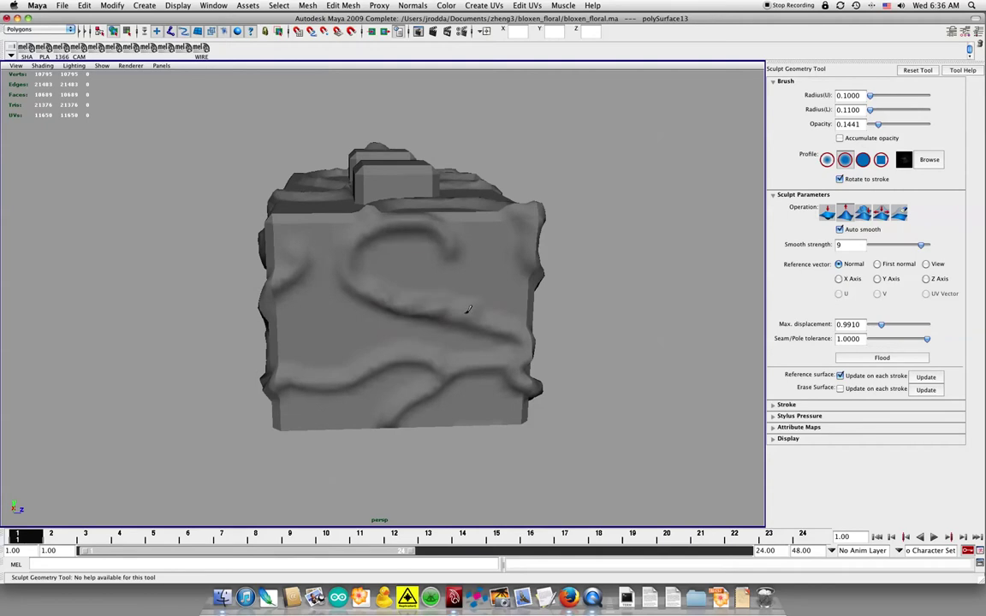
{"action": "left_click_drag", "start_coordinate": [507, 345], "coordinate": [432, 311], "text": "alt"}
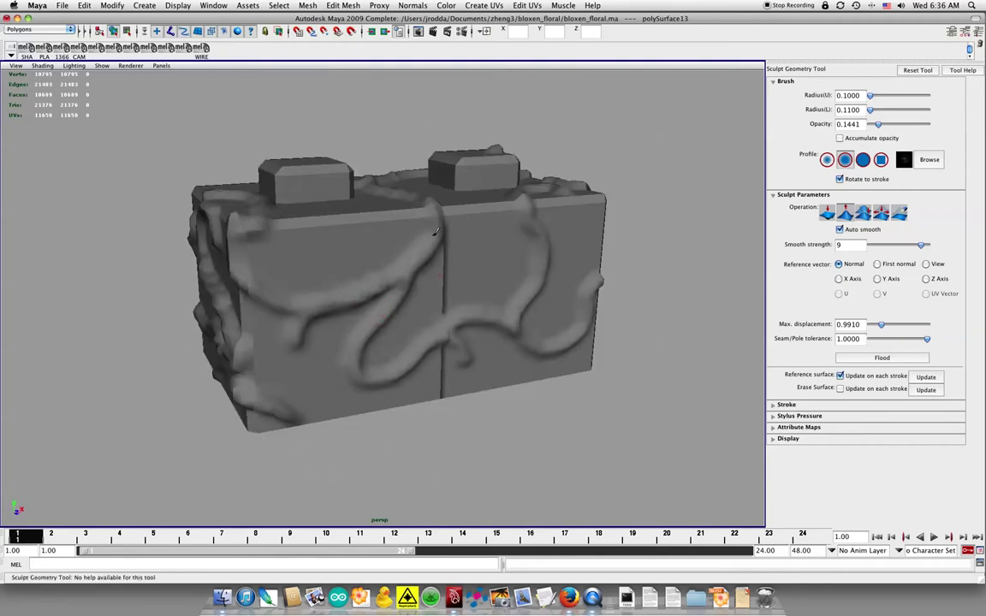
{"action": "left_click_drag", "start_coordinate": [435, 202], "coordinate": [435, 245], "text": "alt"}
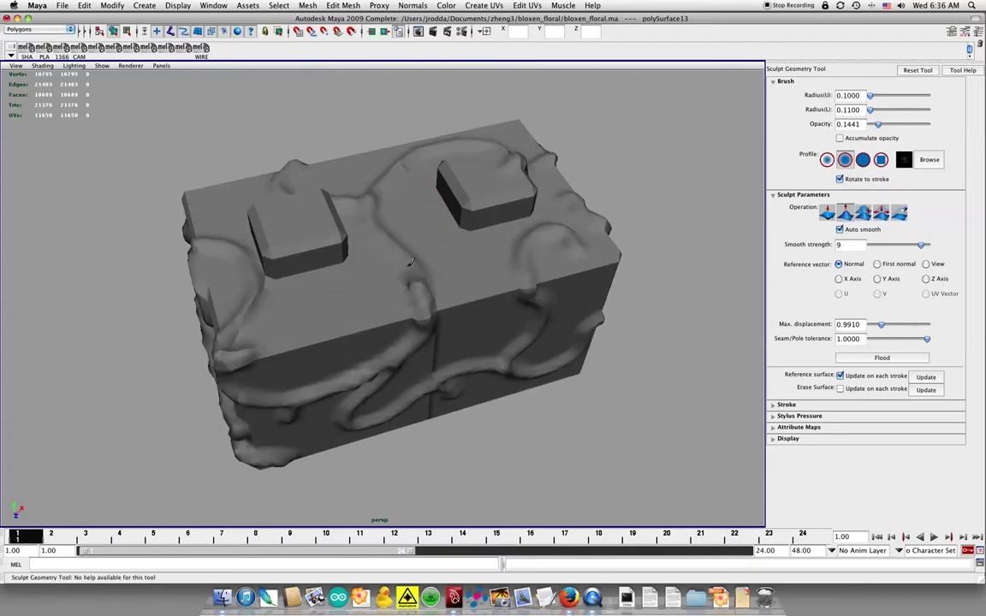
{"action": "left_click_drag", "start_coordinate": [484, 203], "coordinate": [428, 282], "text": "alt"}
Step: Add one more raised vine ridge on the long side face
{"action": "mouse_move", "coordinate": [386, 343]}
{"action": "left_mouse_down", "text": "alt"}
{"action": "mouse_move", "coordinate": [500, 282]}
{"action": "mouse_move", "coordinate": [498, 306]}
{"action": "mouse_move", "coordinate": [519, 299]}
{"action": "left_mouse_up", "text": "alt"}
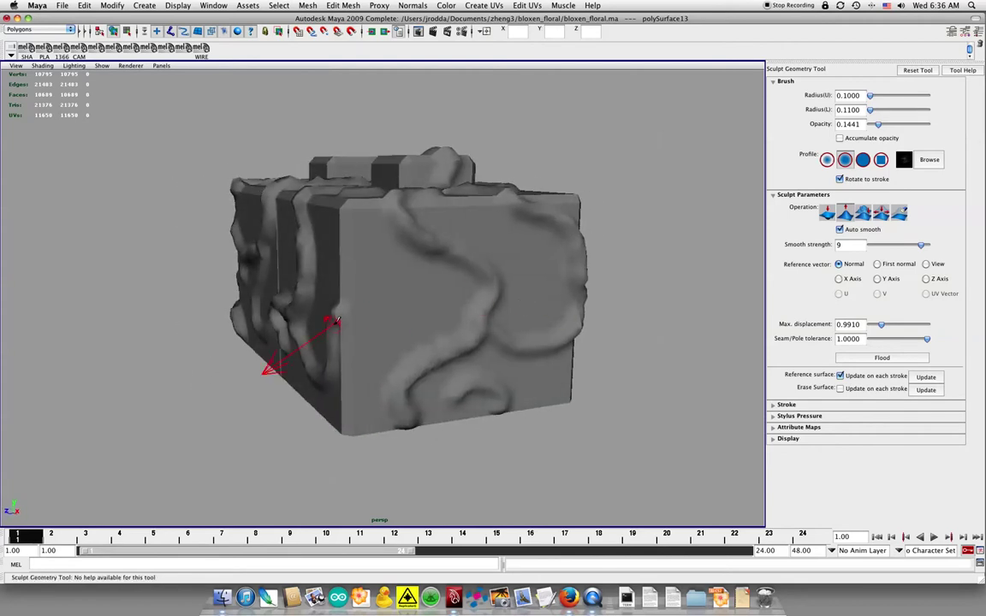
{"action": "left_click_drag", "start_coordinate": [365, 307], "coordinate": [389, 274]}
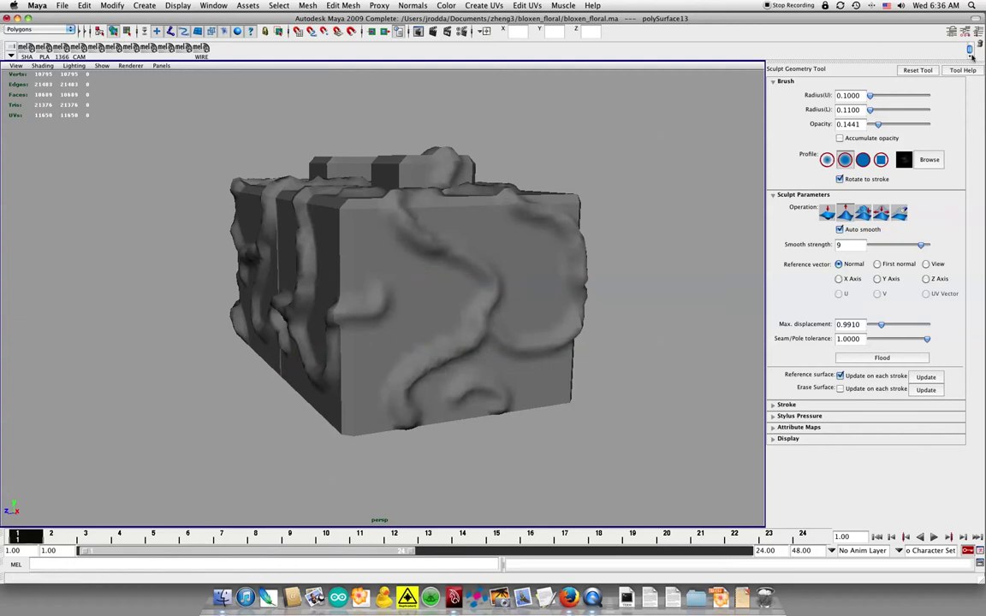
{"action": "mouse_move", "coordinate": [505, 235]}
{"action": "left_mouse_down", "text": "alt"}
{"action": "mouse_move", "coordinate": [495, 276]}
{"action": "mouse_move", "coordinate": [368, 310]}
{"action": "left_mouse_up", "text": "alt"}
{"action": "left_click_drag", "start_coordinate": [336, 368], "coordinate": [315, 341], "text": "alt"}
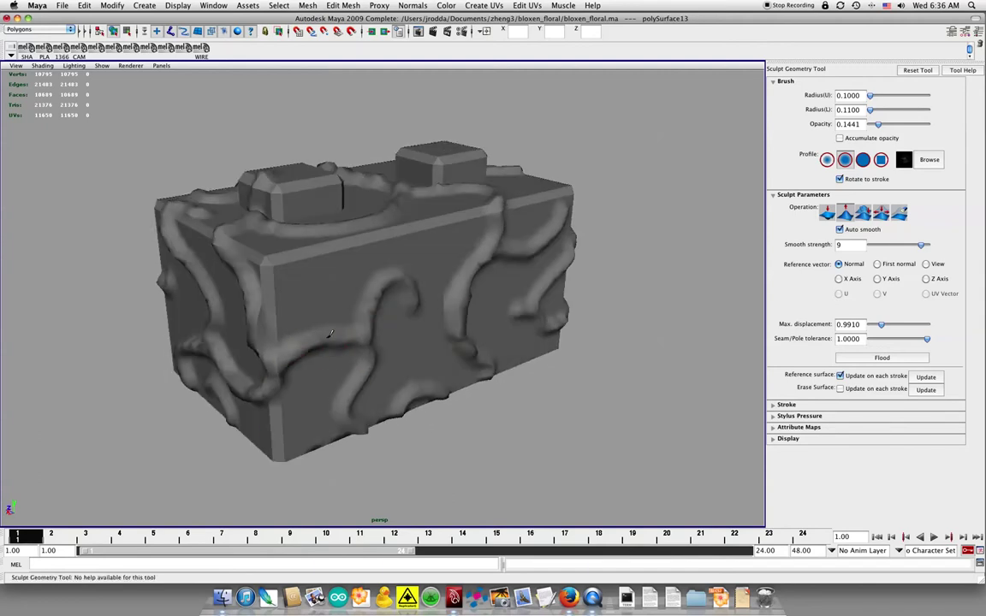
Step: Orbit around to check the sculpted relief, then restore the textured display with 6
{"action": "left_click_drag", "start_coordinate": [481, 317], "coordinate": [408, 327], "text": "alt"}
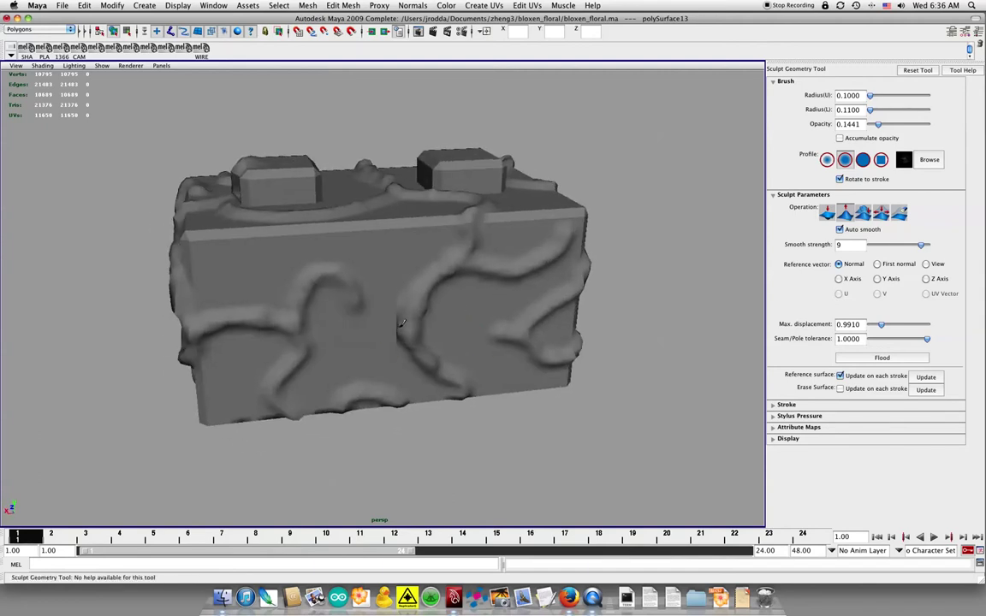
{"action": "mouse_move", "coordinate": [442, 294]}
{"action": "left_mouse_down", "text": "alt"}
{"action": "mouse_move", "coordinate": [248, 291]}
{"action": "mouse_move", "coordinate": [320, 290]}
{"action": "mouse_move", "coordinate": [302, 277]}
{"action": "left_mouse_up", "text": "alt"}
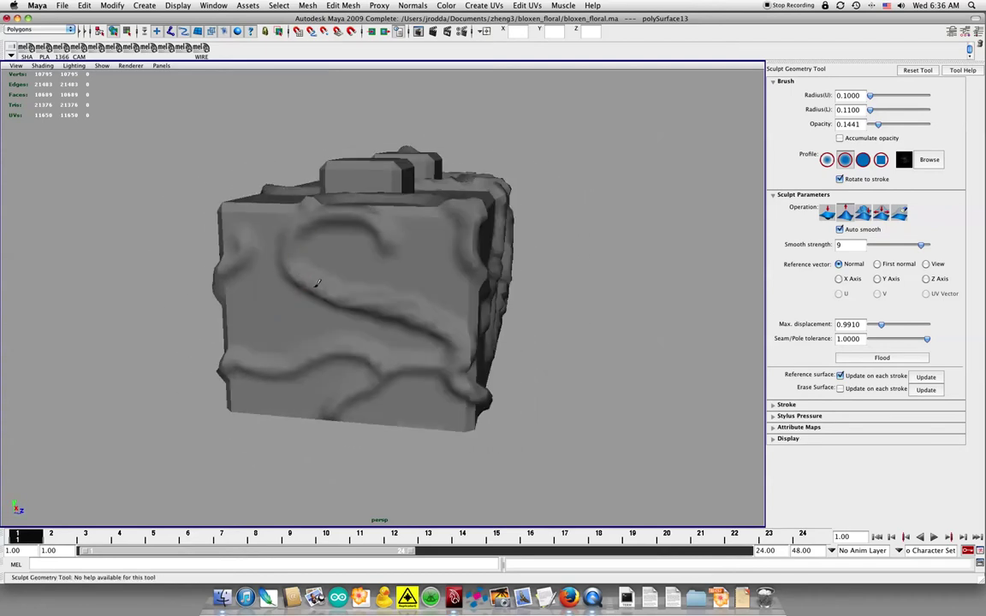
{"action": "left_click_drag", "start_coordinate": [383, 300], "coordinate": [318, 334], "text": "alt"}
{"action": "mouse_move", "coordinate": [390, 319]}
{"action": "left_mouse_down", "text": "alt"}
{"action": "mouse_move", "coordinate": [574, 315]}
{"action": "mouse_move", "coordinate": [632, 332]}
{"action": "left_mouse_up", "text": "alt"}
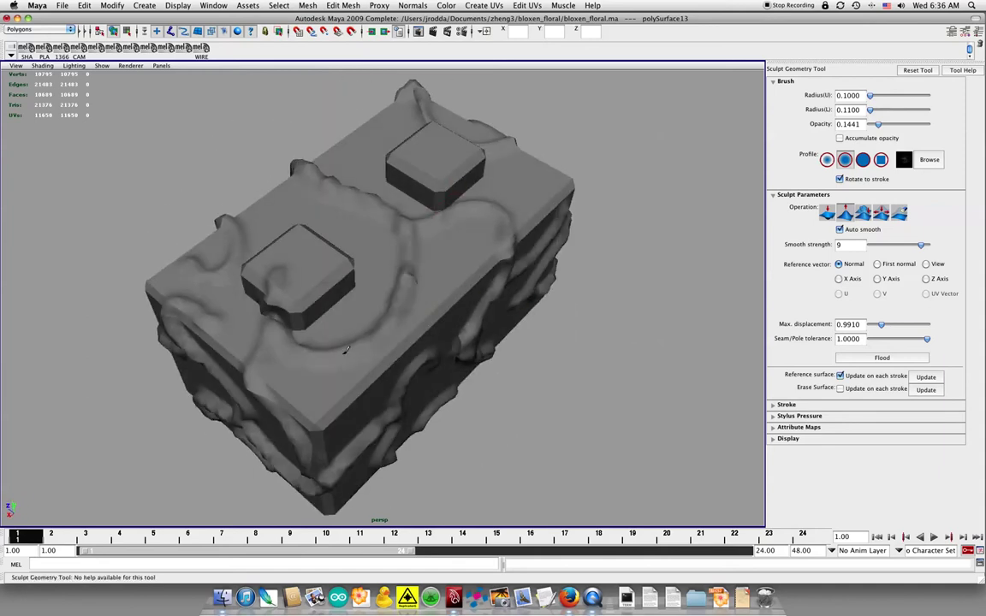
{"action": "mouse_move", "coordinate": [370, 324]}
{"action": "left_mouse_down", "text": "alt"}
{"action": "mouse_move", "coordinate": [496, 293]}
{"action": "mouse_move", "coordinate": [672, 309]}
{"action": "mouse_move", "coordinate": [476, 390]}
{"action": "mouse_move", "coordinate": [313, 211]}
{"action": "left_mouse_up", "text": "alt"}
{"action": "key", "text": "6"}
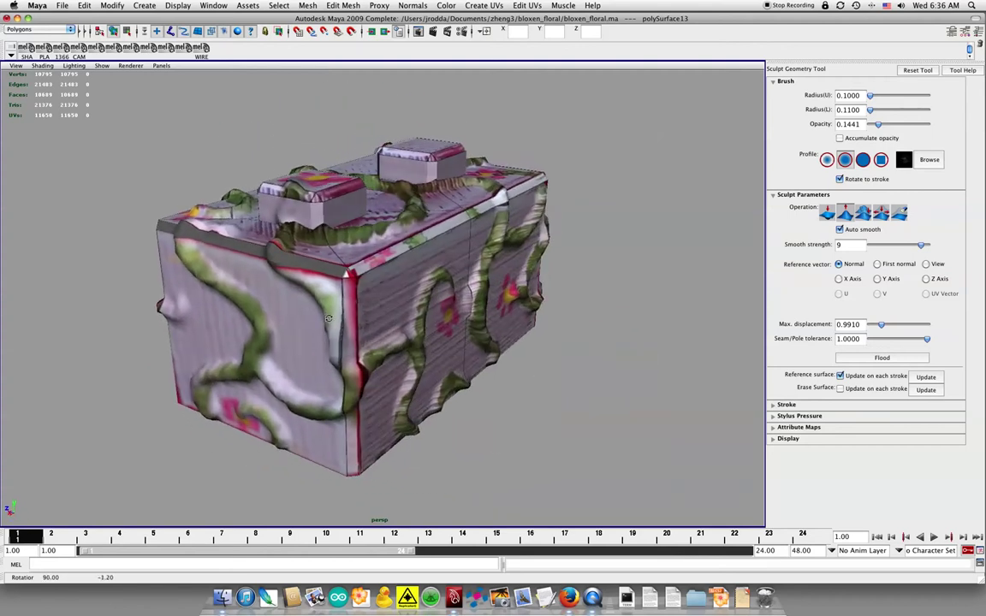
{"action": "left_click_drag", "start_coordinate": [310, 252], "coordinate": [458, 286], "text": "alt"}
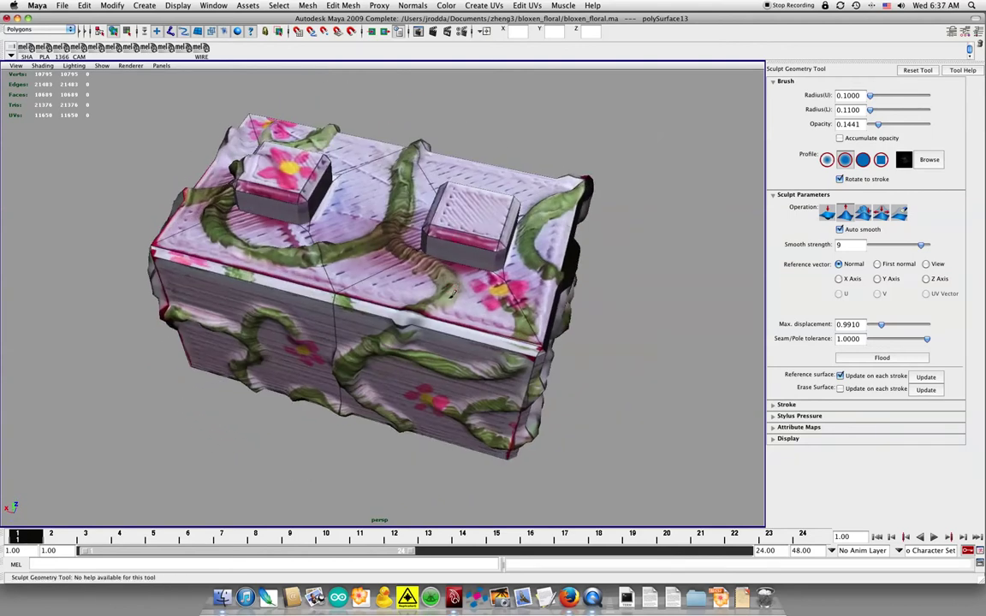
{"action": "mouse_move", "coordinate": [461, 301]}
{"action": "left_mouse_down", "text": "alt"}
{"action": "mouse_move", "coordinate": [370, 263]}
{"action": "mouse_move", "coordinate": [538, 269]}
{"action": "left_mouse_up", "text": "alt"}
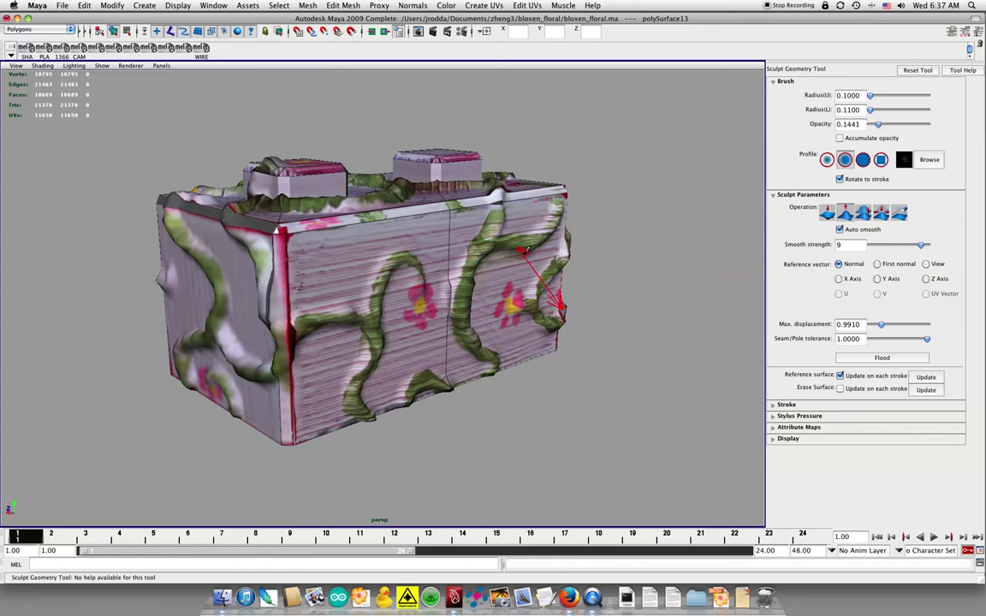